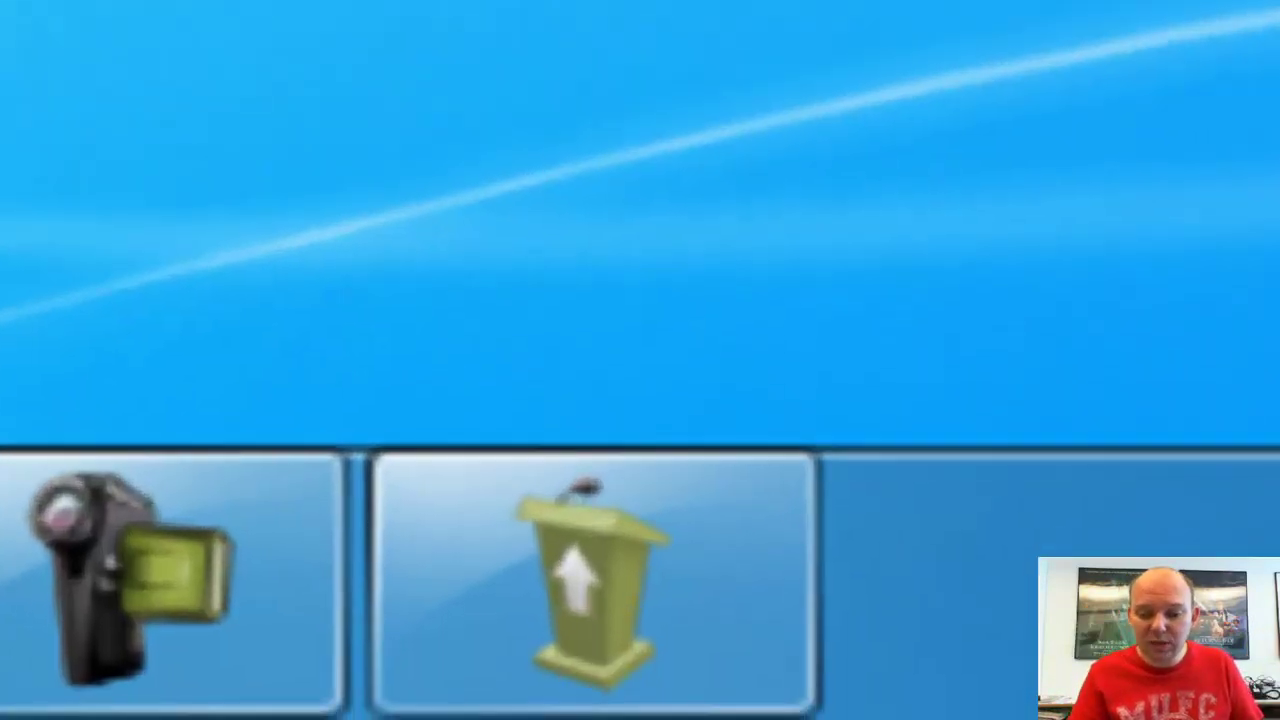
# Step: Stop the running test recording in Camtasia Relay and permanently discard it, dismissing the hotkey warnings
pyautogui.click(745, 558)
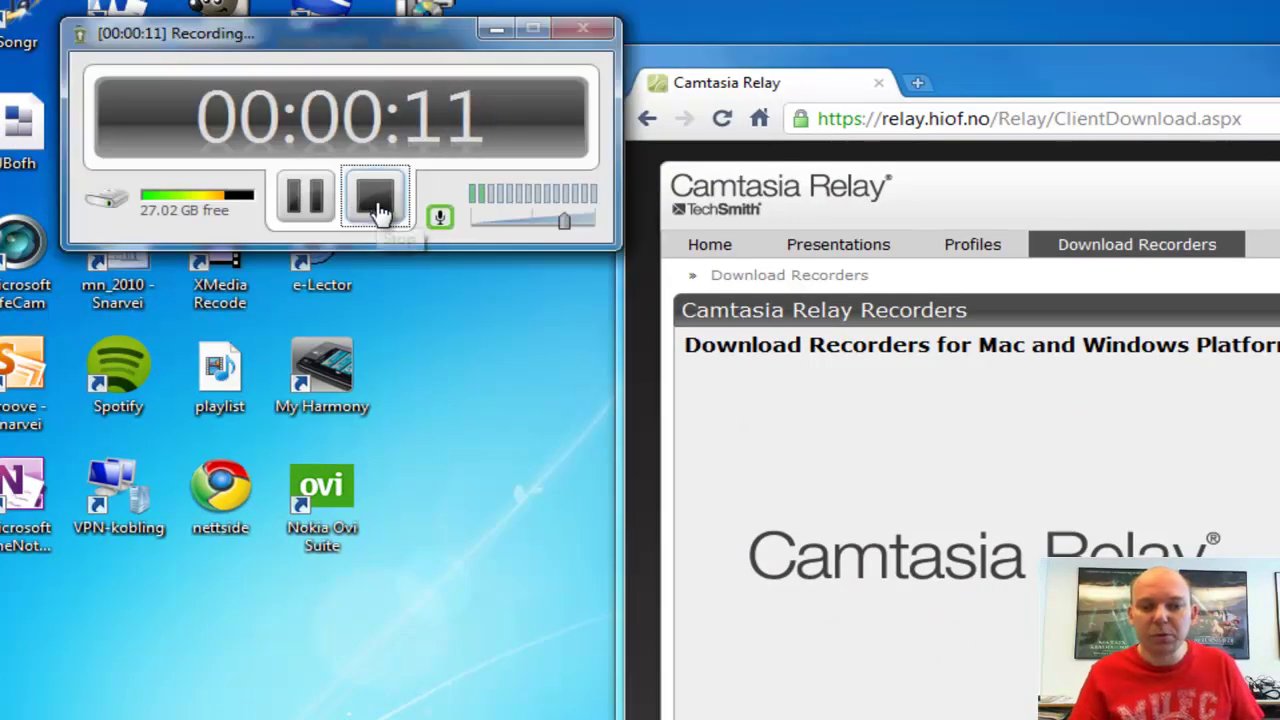
pyautogui.click(376, 200)
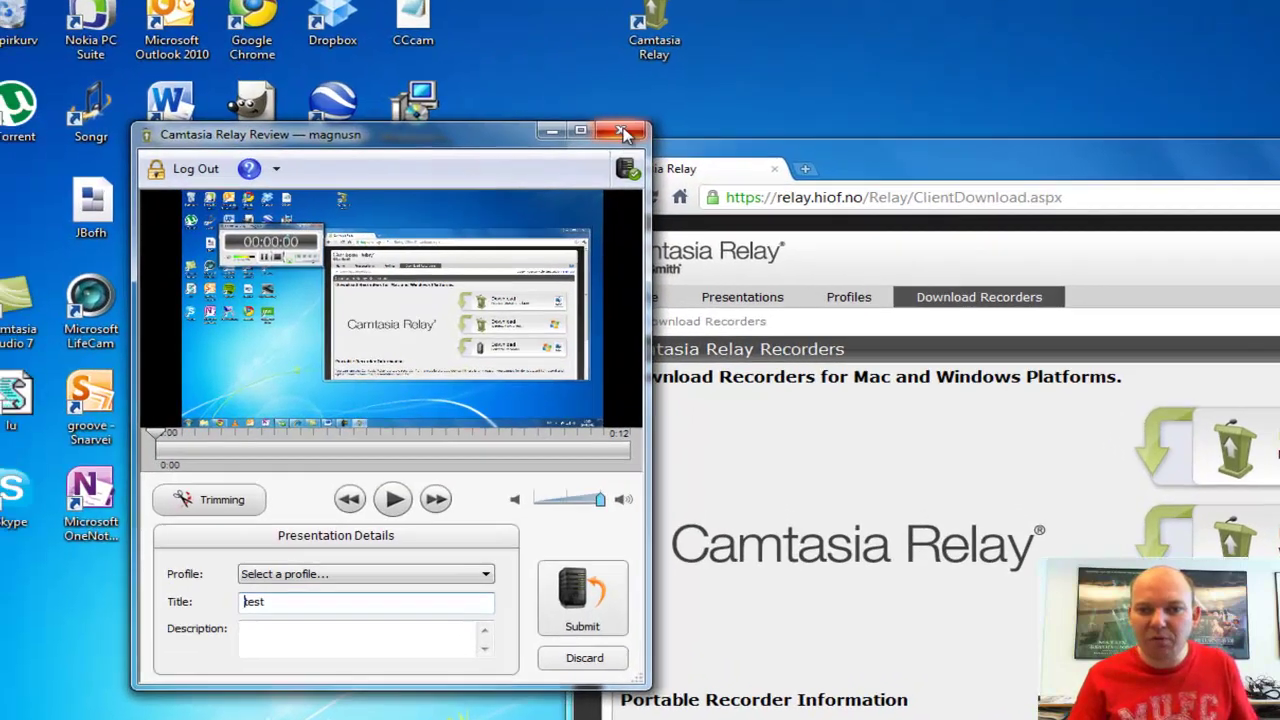
pyautogui.click(377, 563)
pyautogui.click(566, 479)
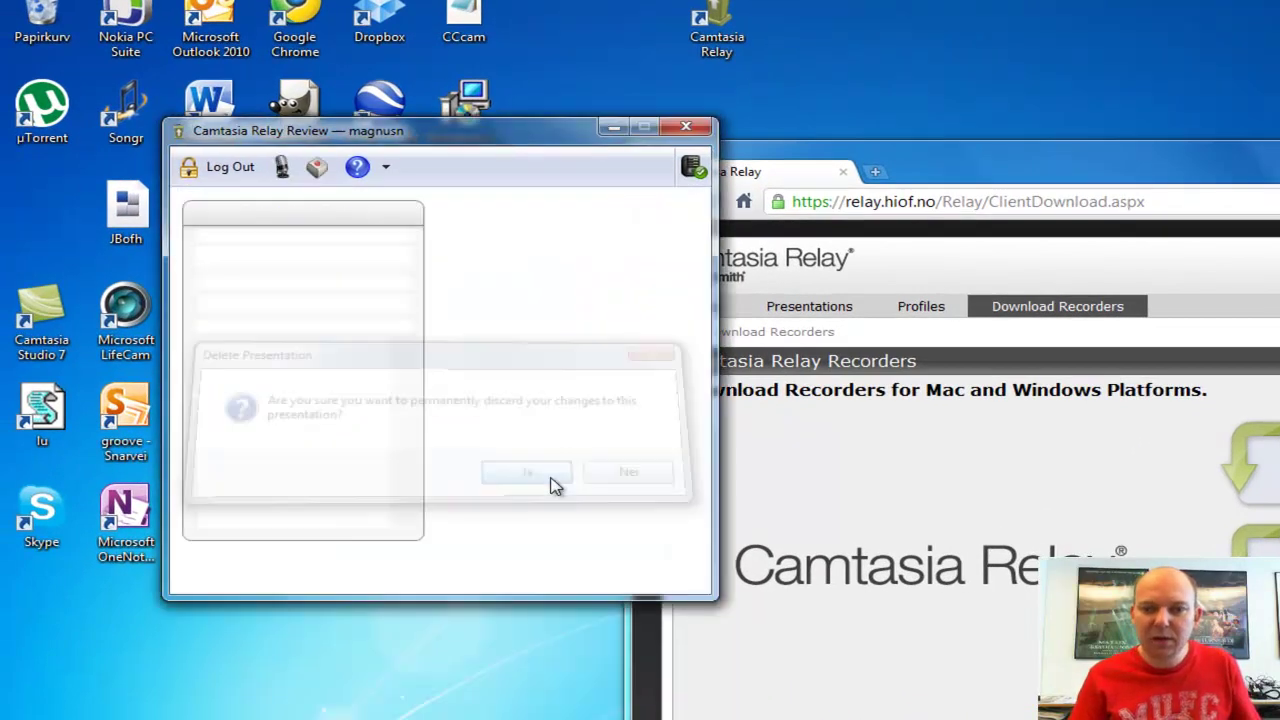
pyautogui.click(650, 420)
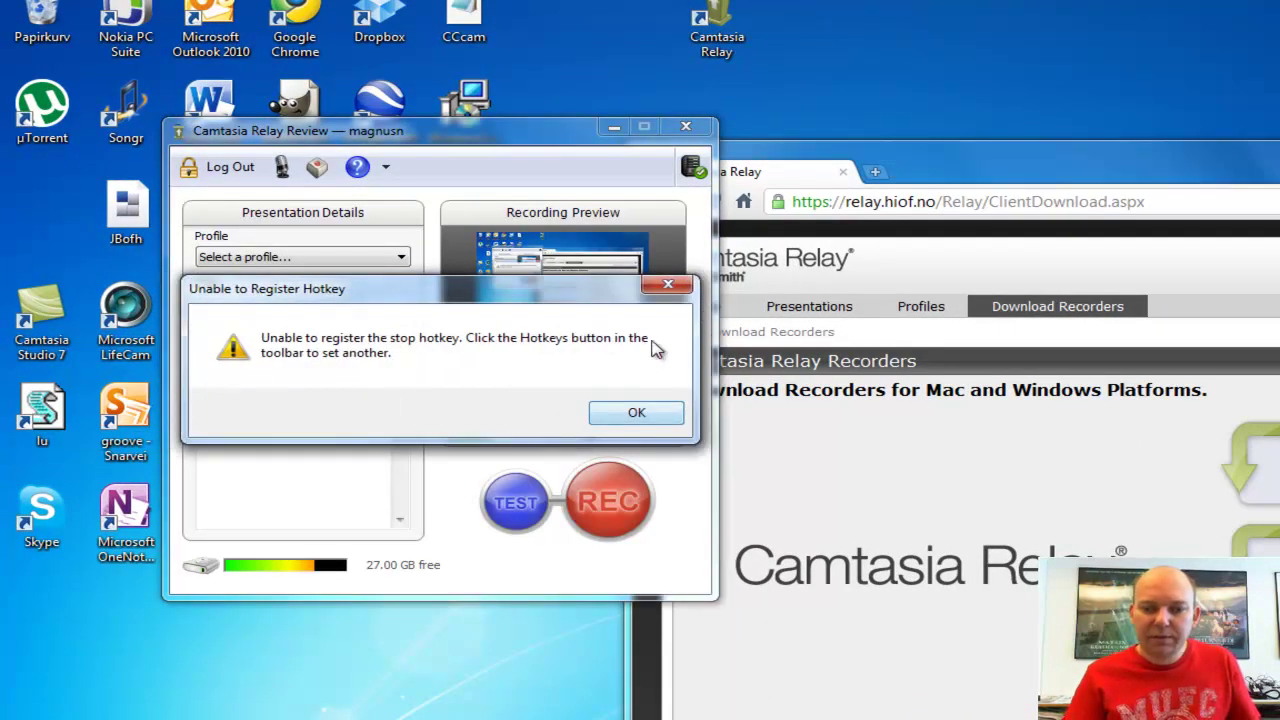
pyautogui.click(634, 415)
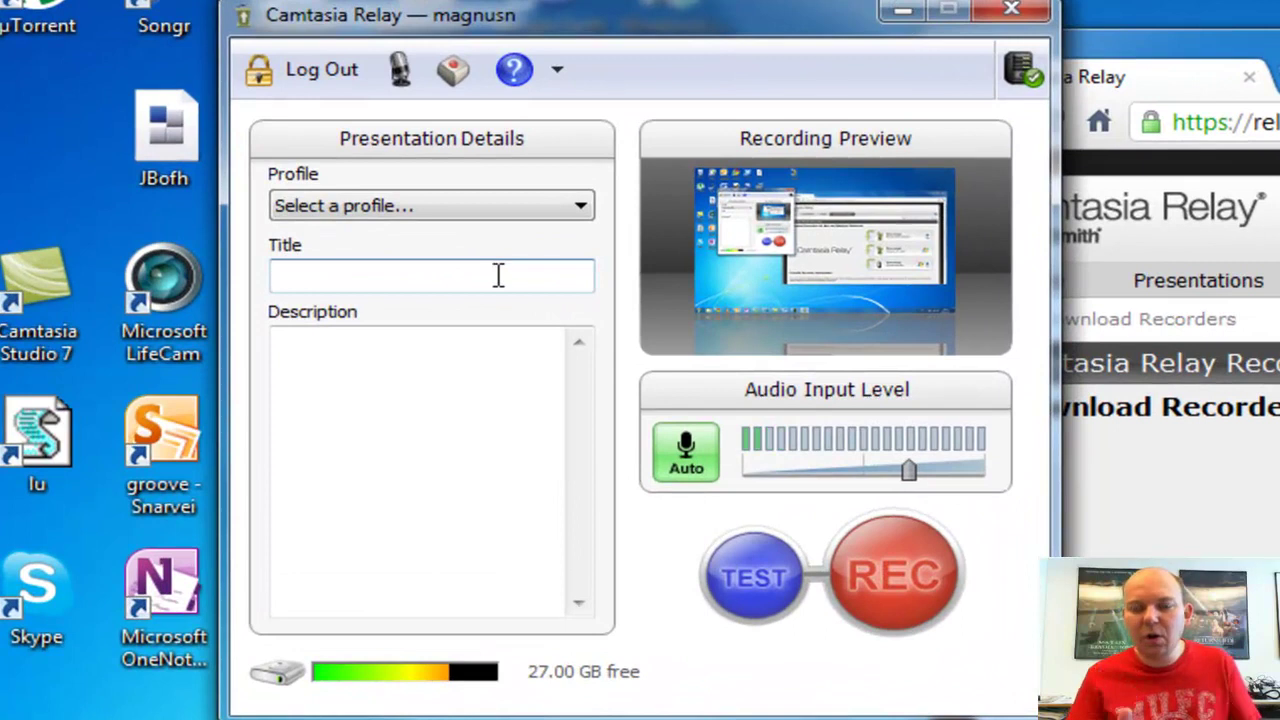
# Step: Enter title "Opprak med Camtasia Relay" and description "Dette er en opplærings video i programmet Camtasia Relay. Som er tilgjenglig for alle Studenter og ansatte i Oslofjord alliansen"
pyautogui.click(498, 275)
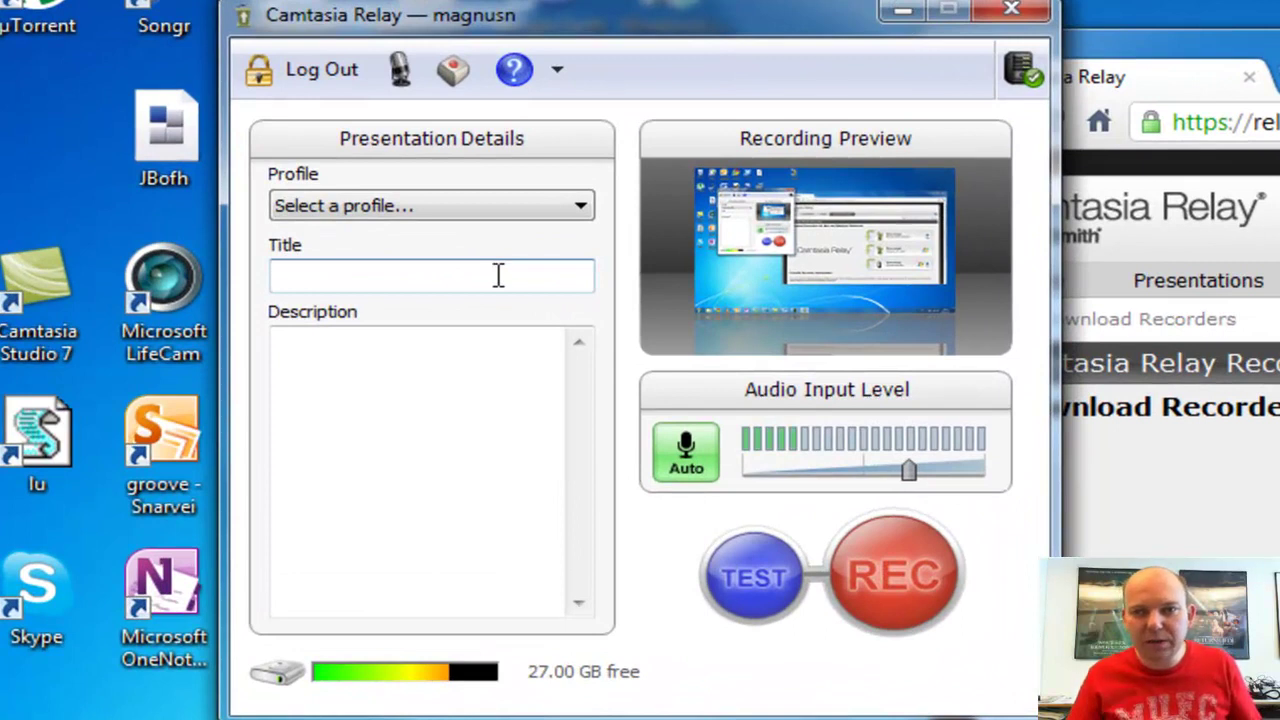
pyautogui.click(490, 365)
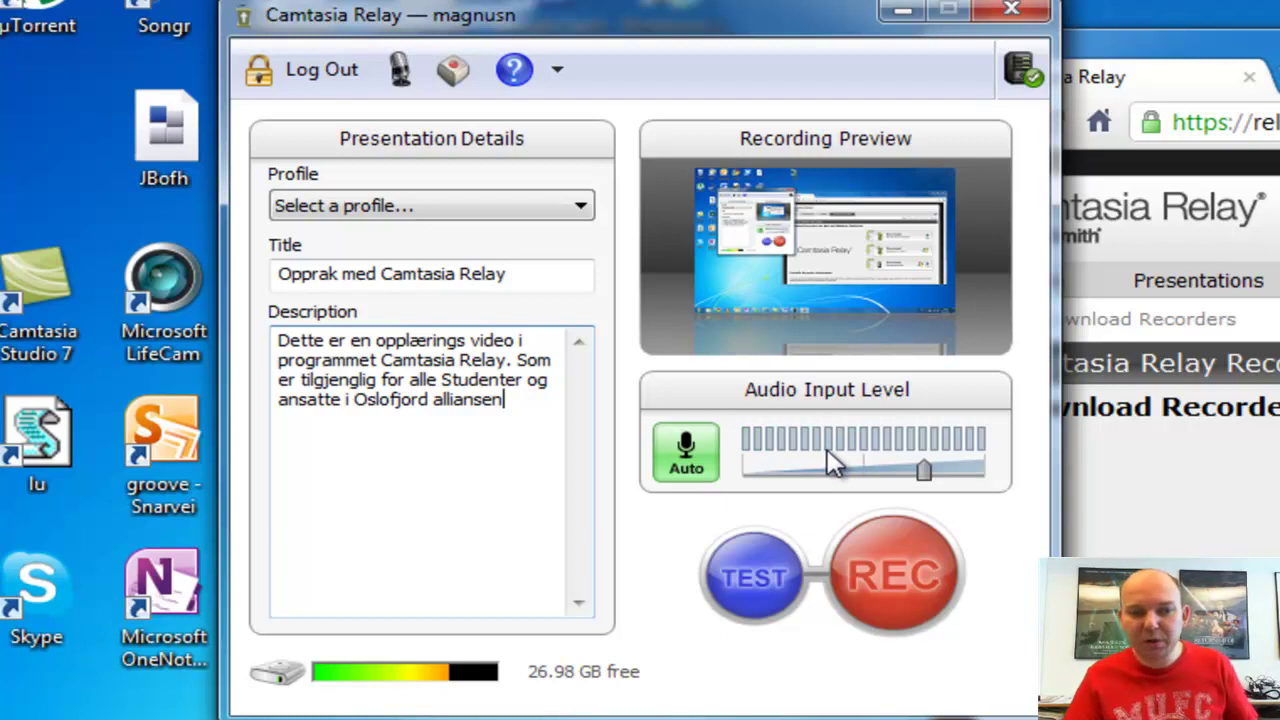
# Step: Review the available audio devices and accept the Integrert mikrofonoppsett microphone as the recording source
pyautogui.click(402, 80)
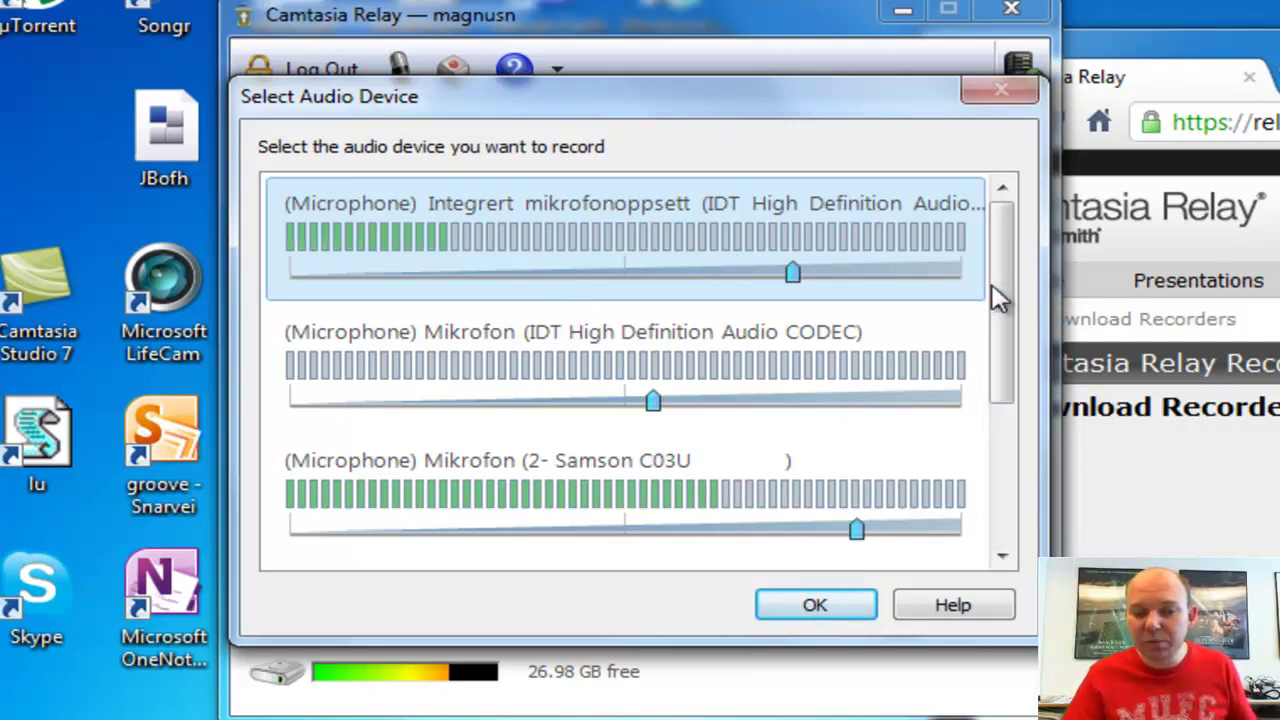
pyautogui.moveTo(999, 296); pyautogui.dragTo(998, 250)
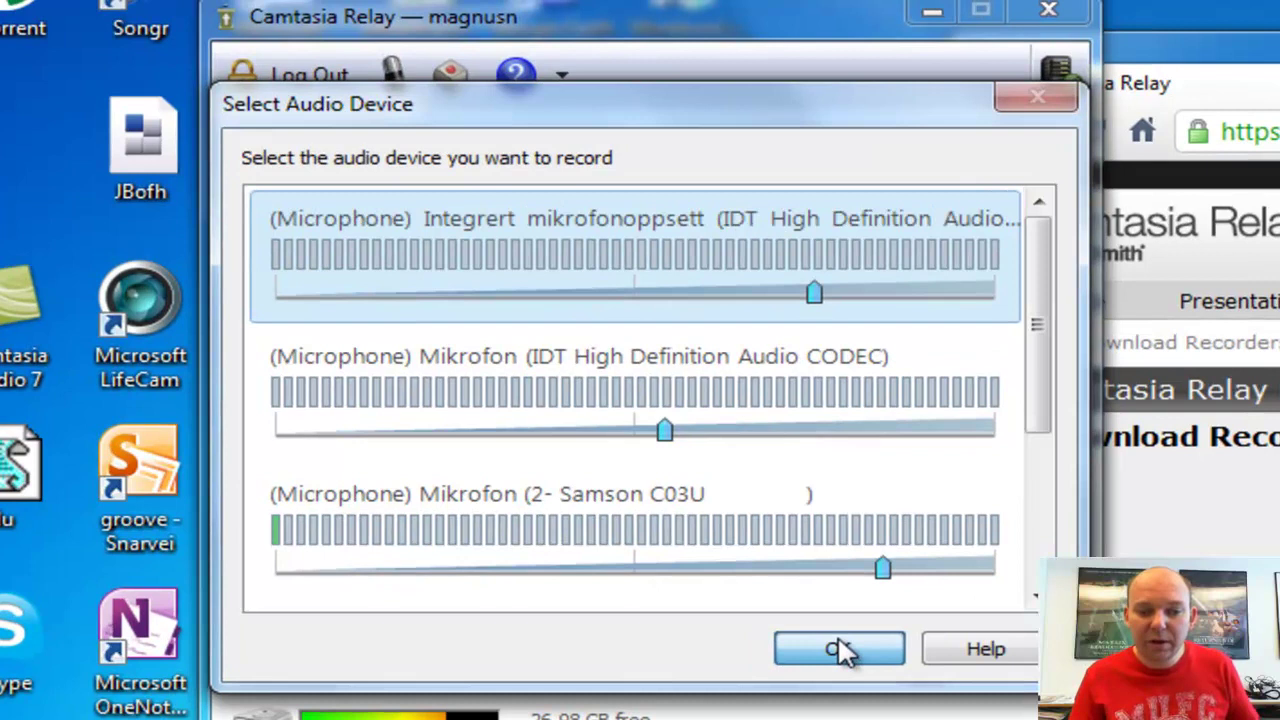
pyautogui.click(840, 651)
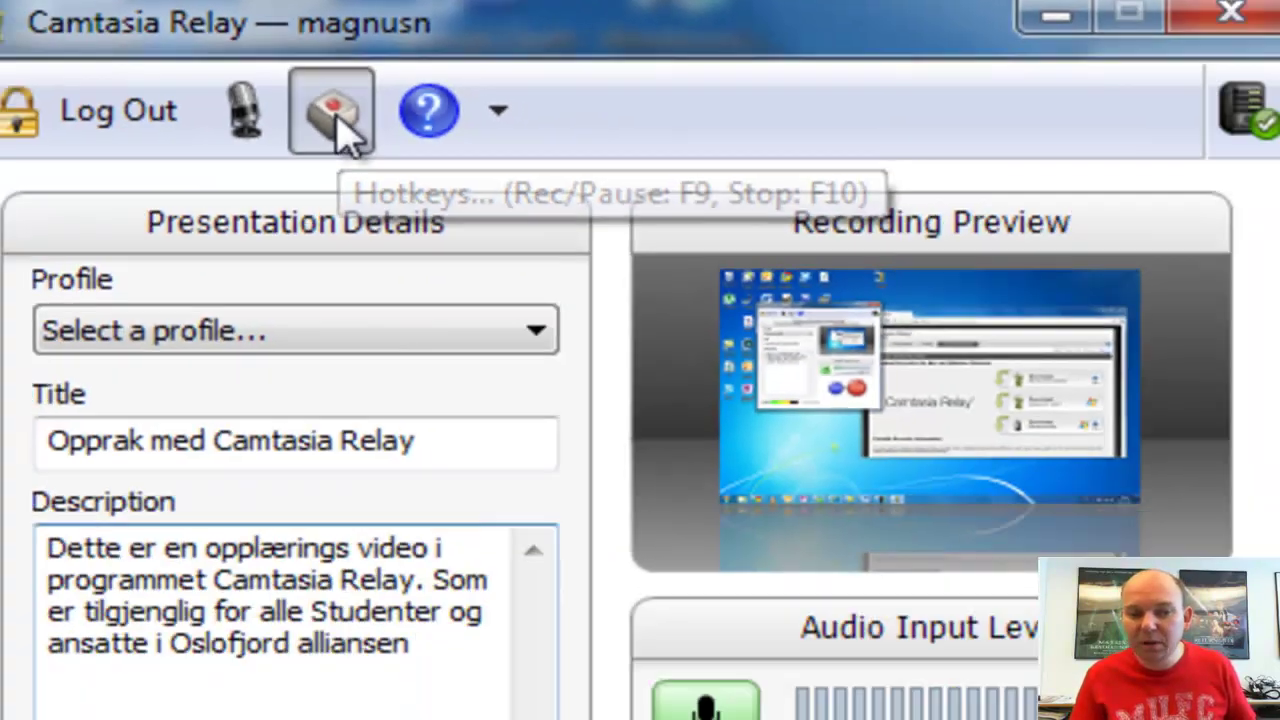
# Step: Review the record/pause and stop hotkey assignments, close them without changes and dismiss the registration warnings
pyautogui.click(388, 242)
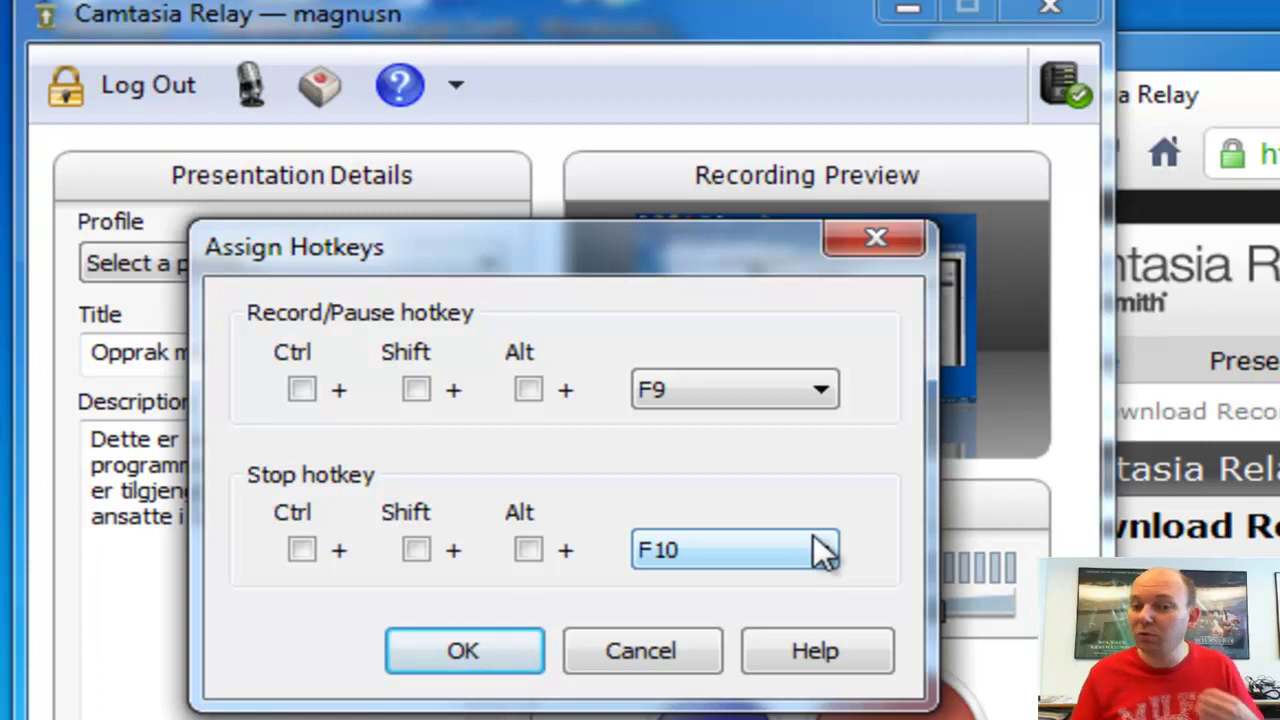
pyautogui.click(670, 660)
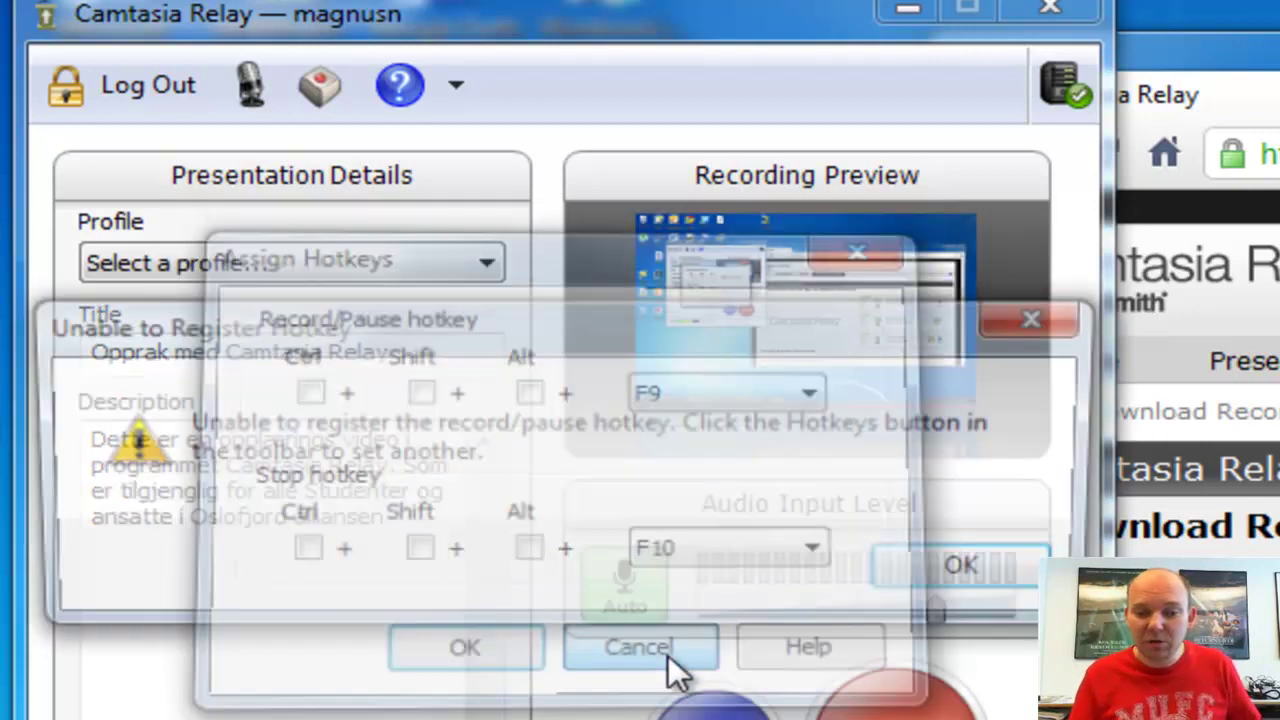
pyautogui.click(950, 580)
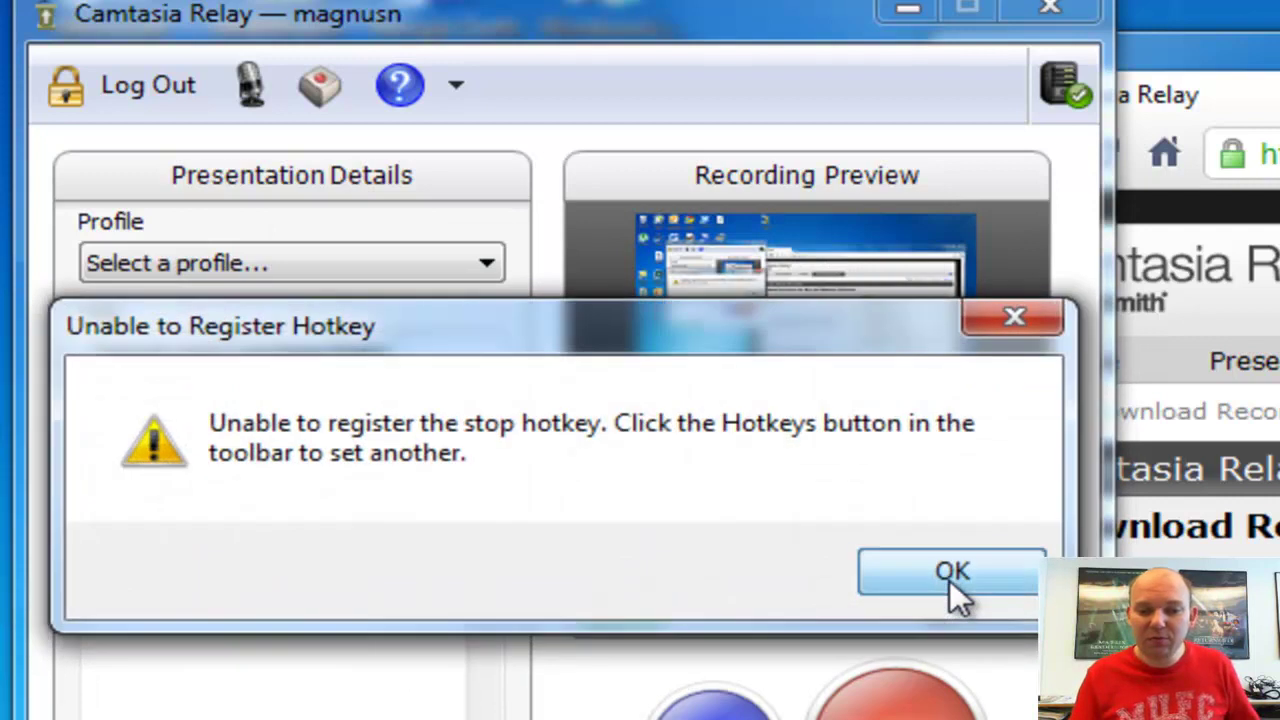
pyautogui.click(950, 578)
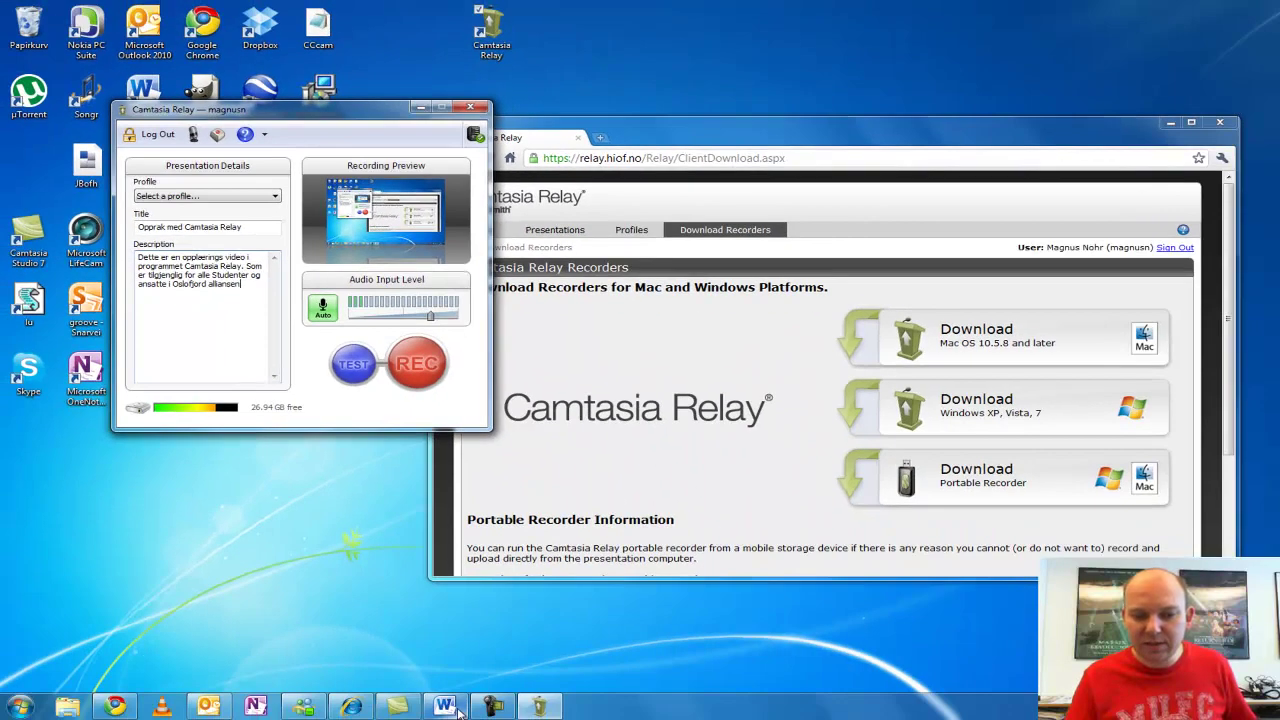
# Step: Switch to the blank Word document as the recording background, and return to the Camtasia Relay recorder
pyautogui.click(452, 707)
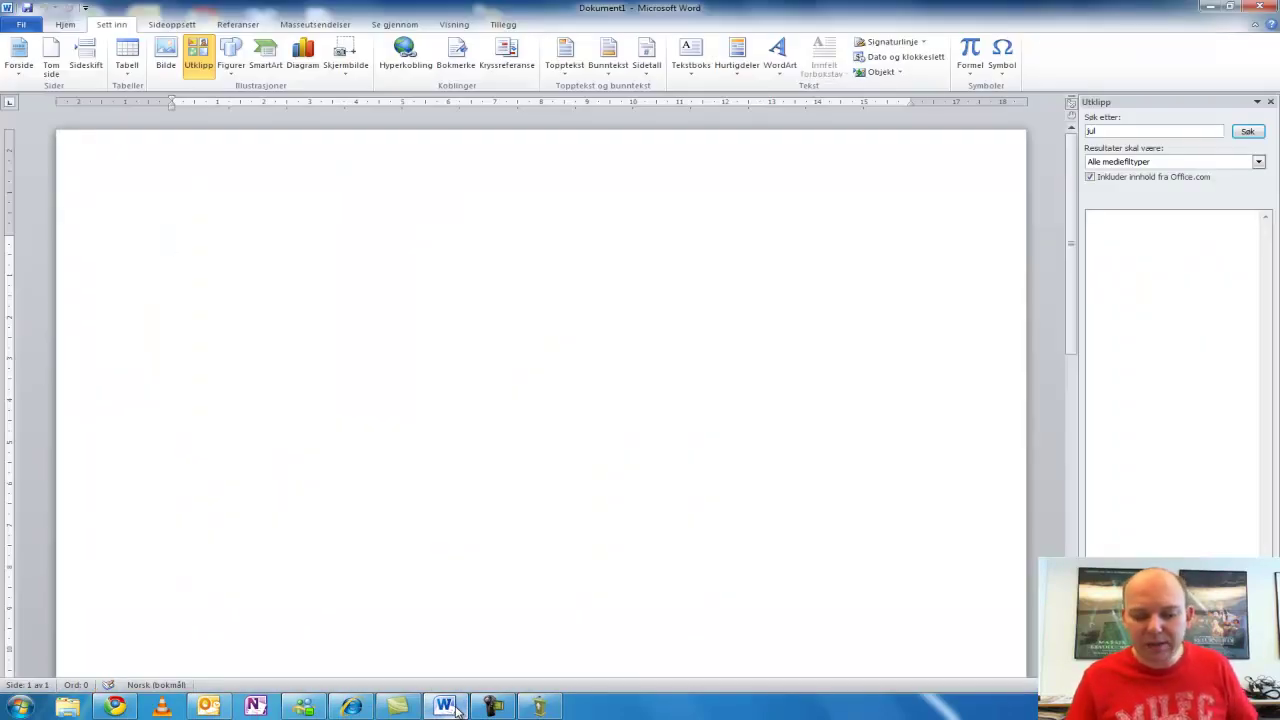
pyautogui.click(545, 712)
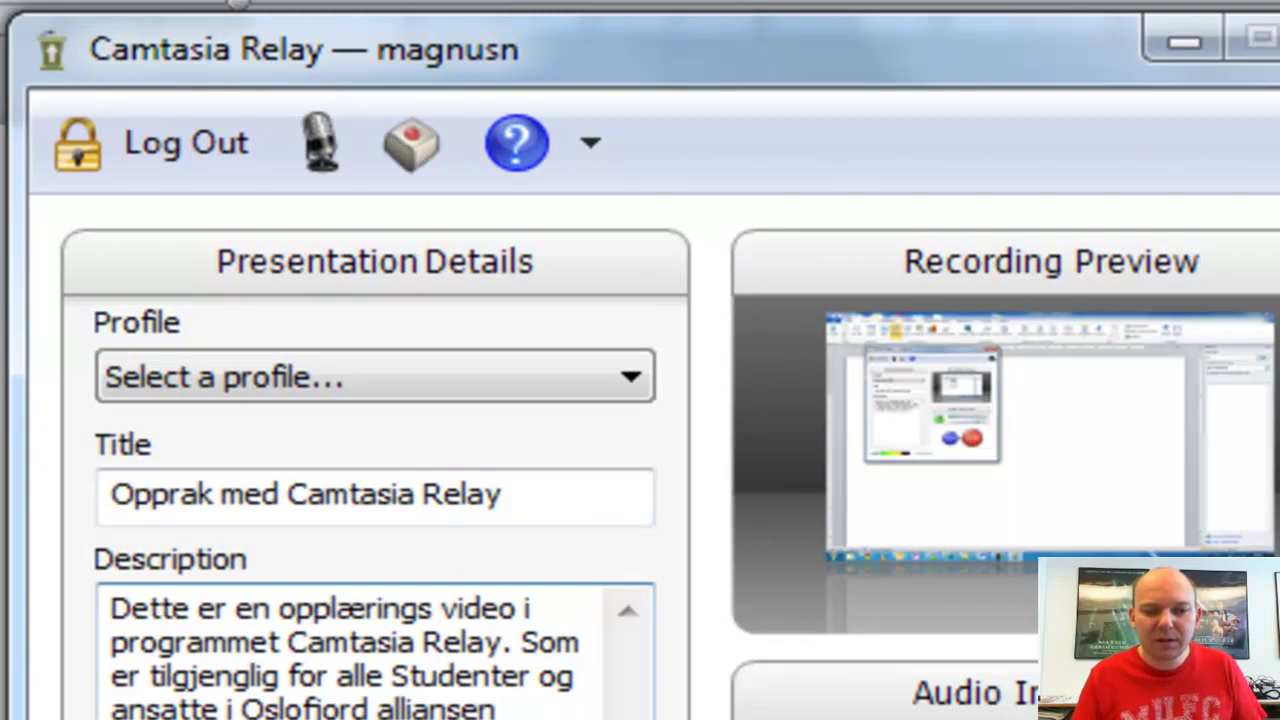
# Step: Choose the Standardoppsett profile for the presentation and start recording
pyautogui.click(641, 381)
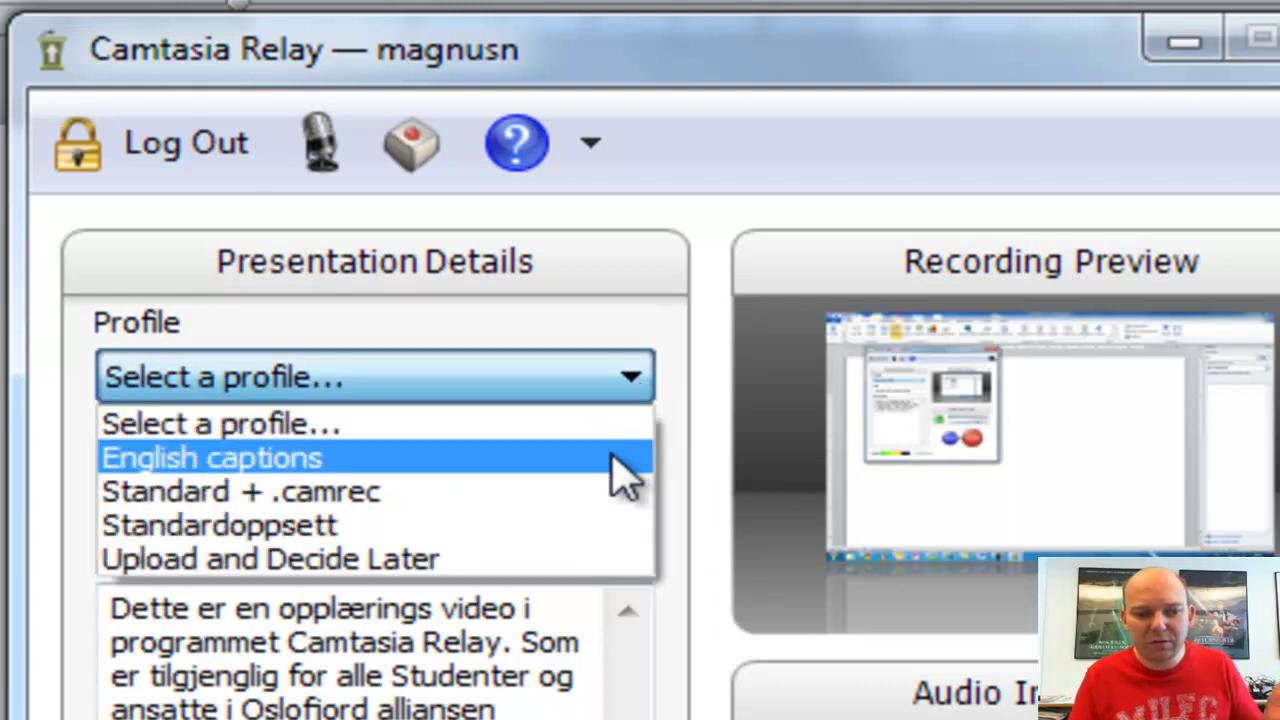
pyautogui.click(598, 527)
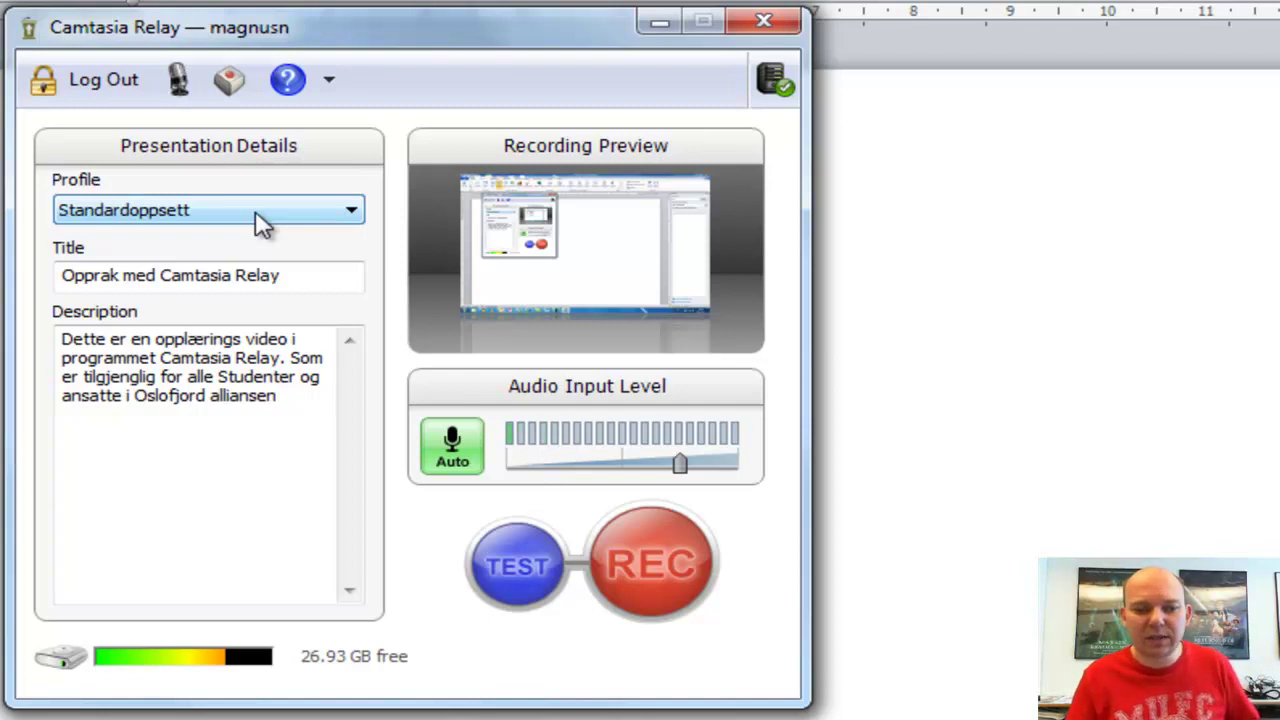
pyautogui.click(258, 222)
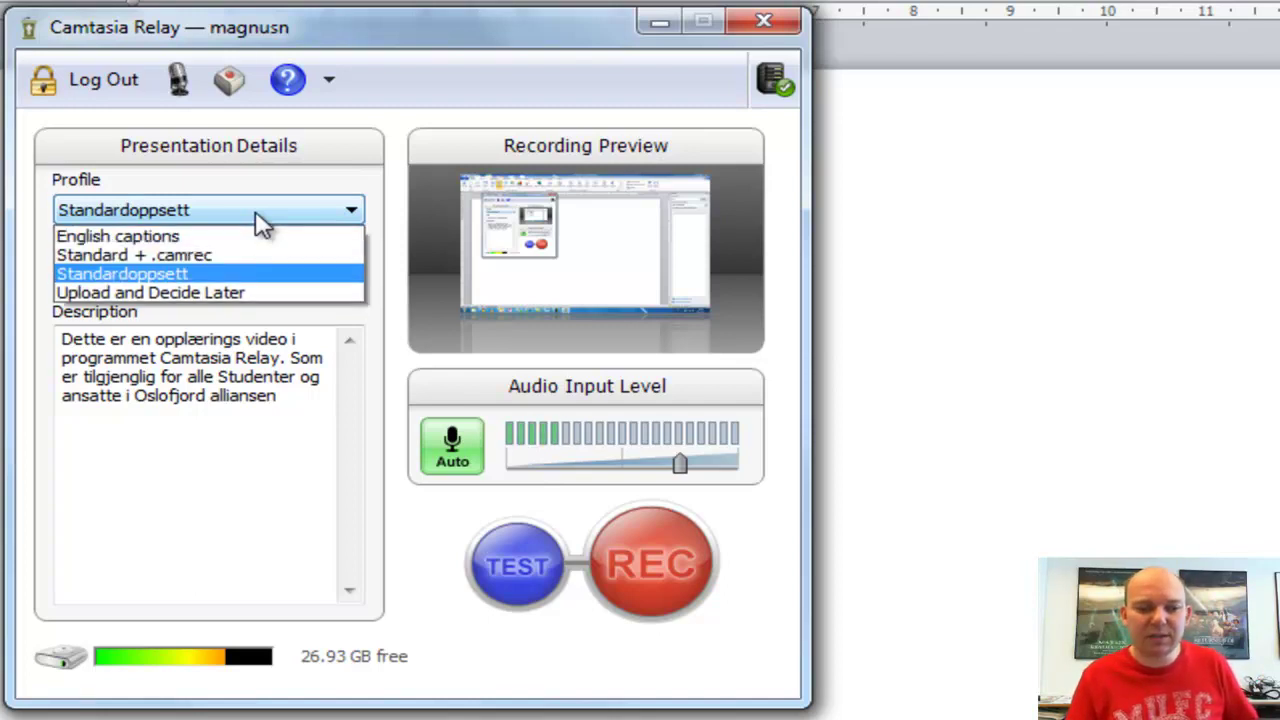
pyautogui.click(255, 275)
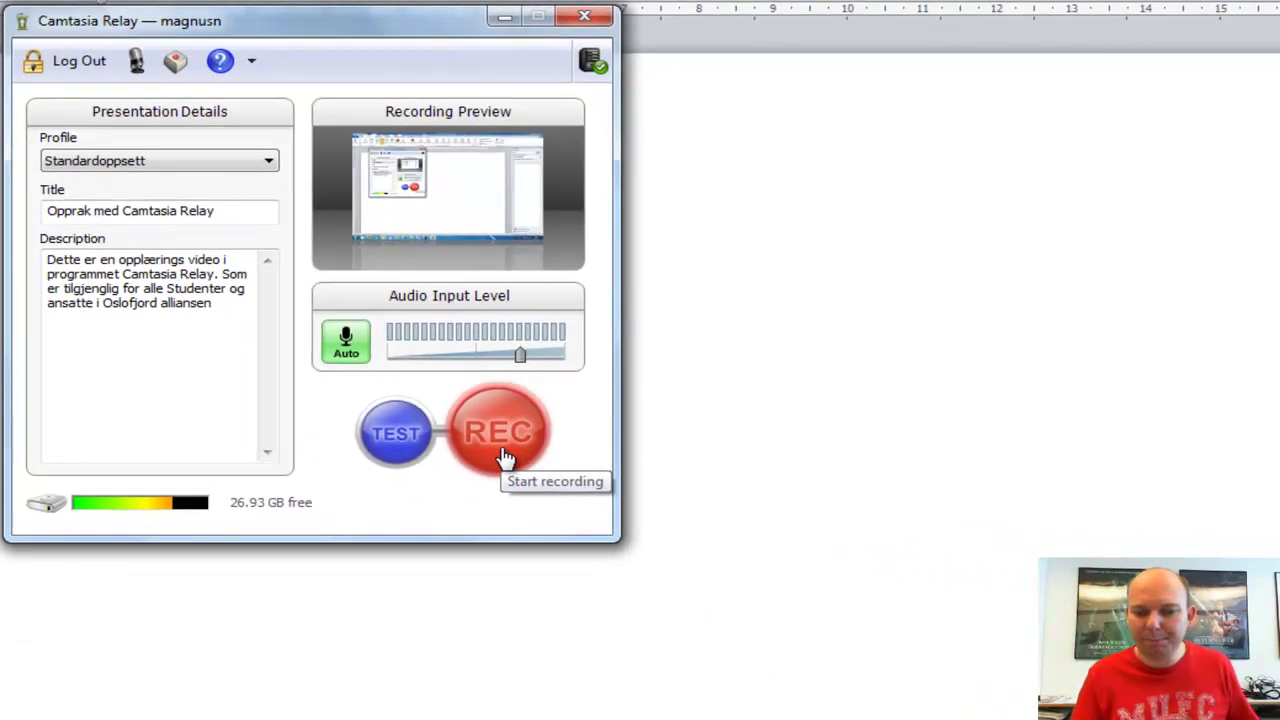
pyautogui.click(505, 457)
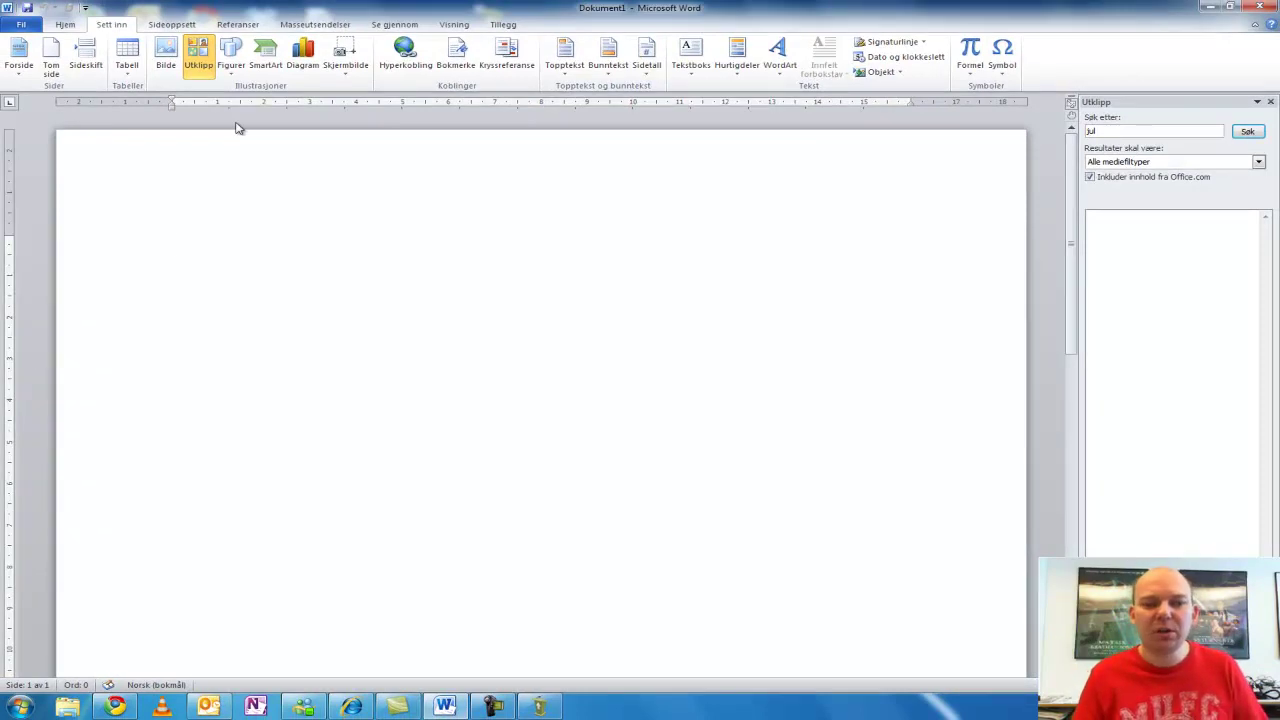
# Step: Insert the picture 06halm from the Bilder library into the blank Word document
pyautogui.click(80, 26)
pyautogui.click(105, 28)
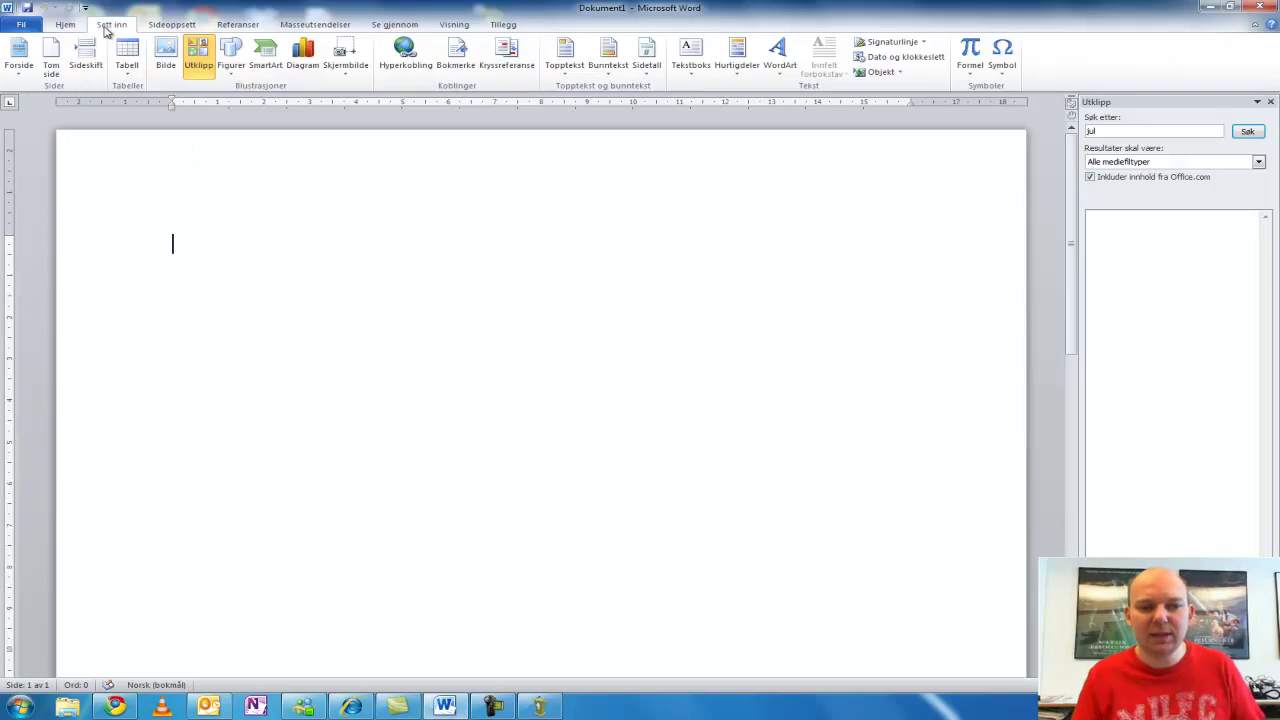
pyautogui.click(168, 60)
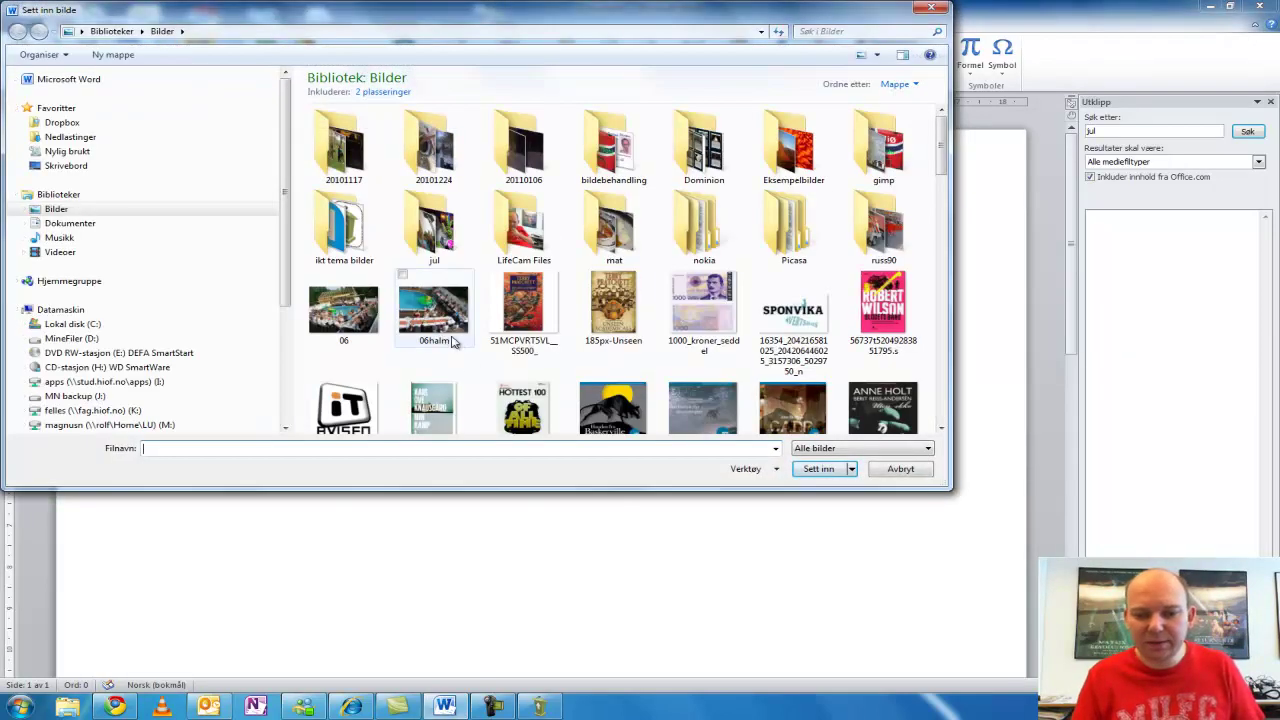
pyautogui.click(433, 310)
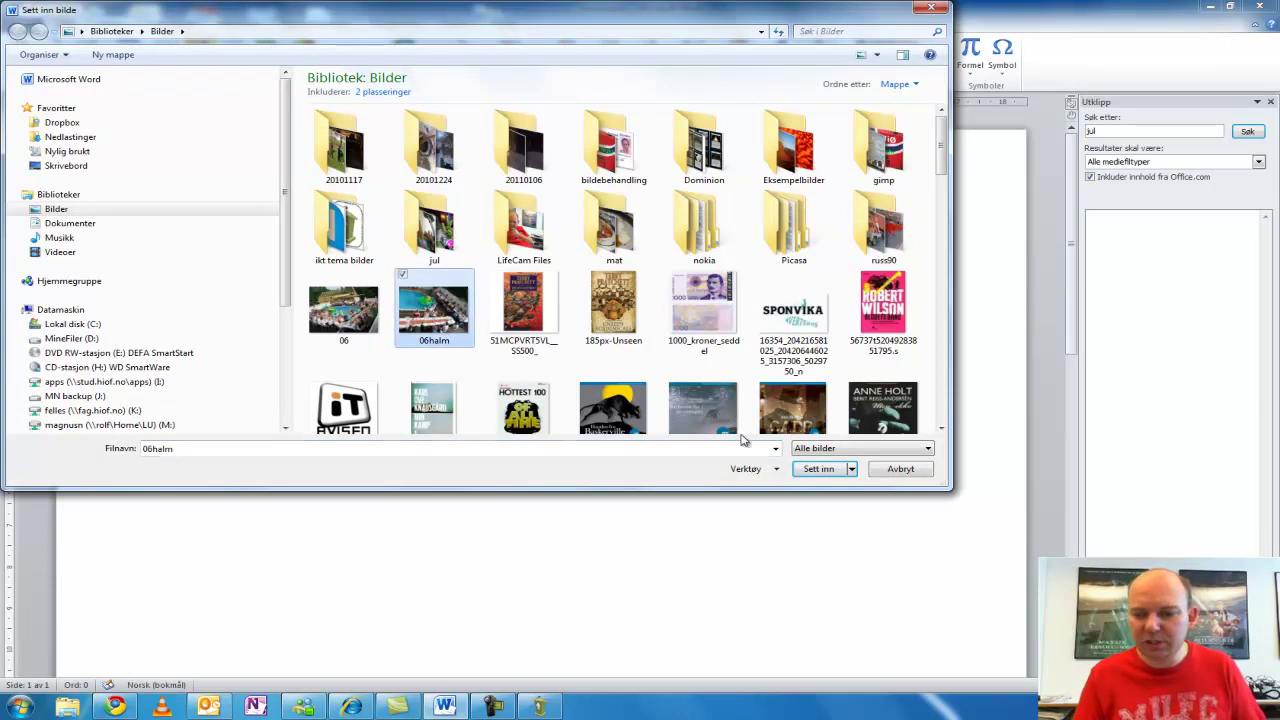
pyautogui.click(820, 469)
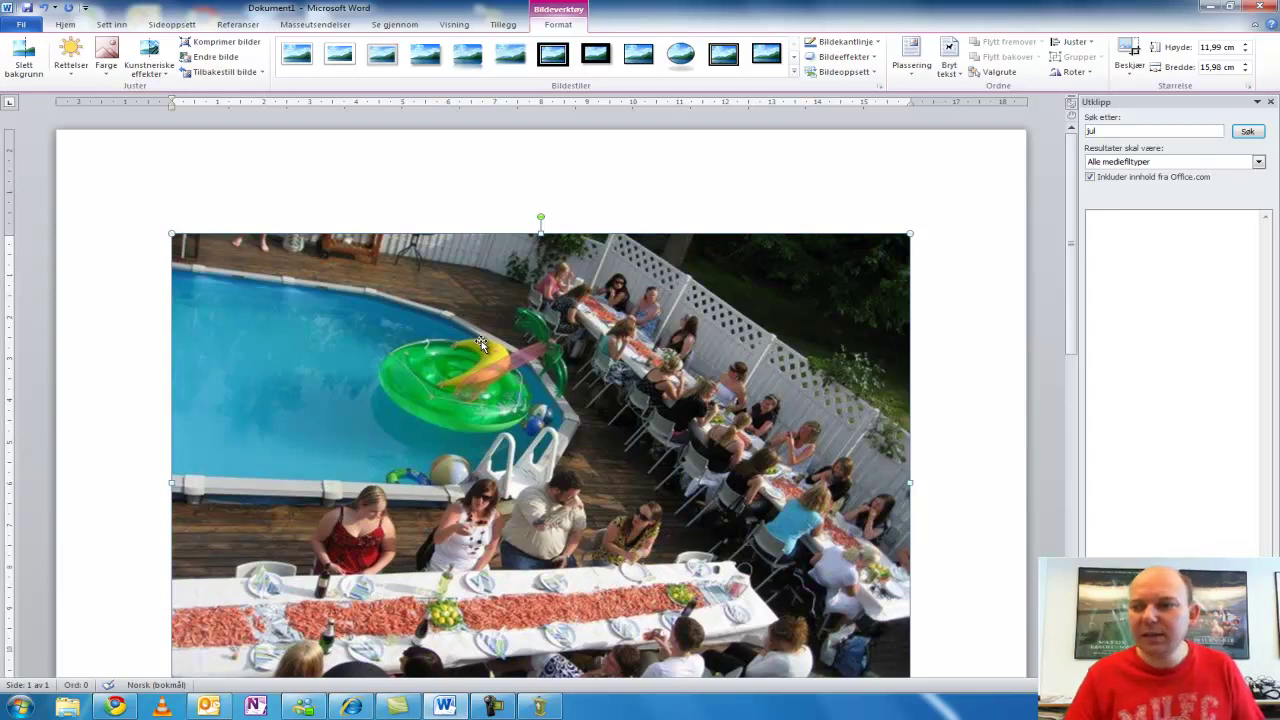
# Step: Minimize the Word window, return to the Camtasia Relay recorder and stop the recording
pyautogui.click(1210, 7)
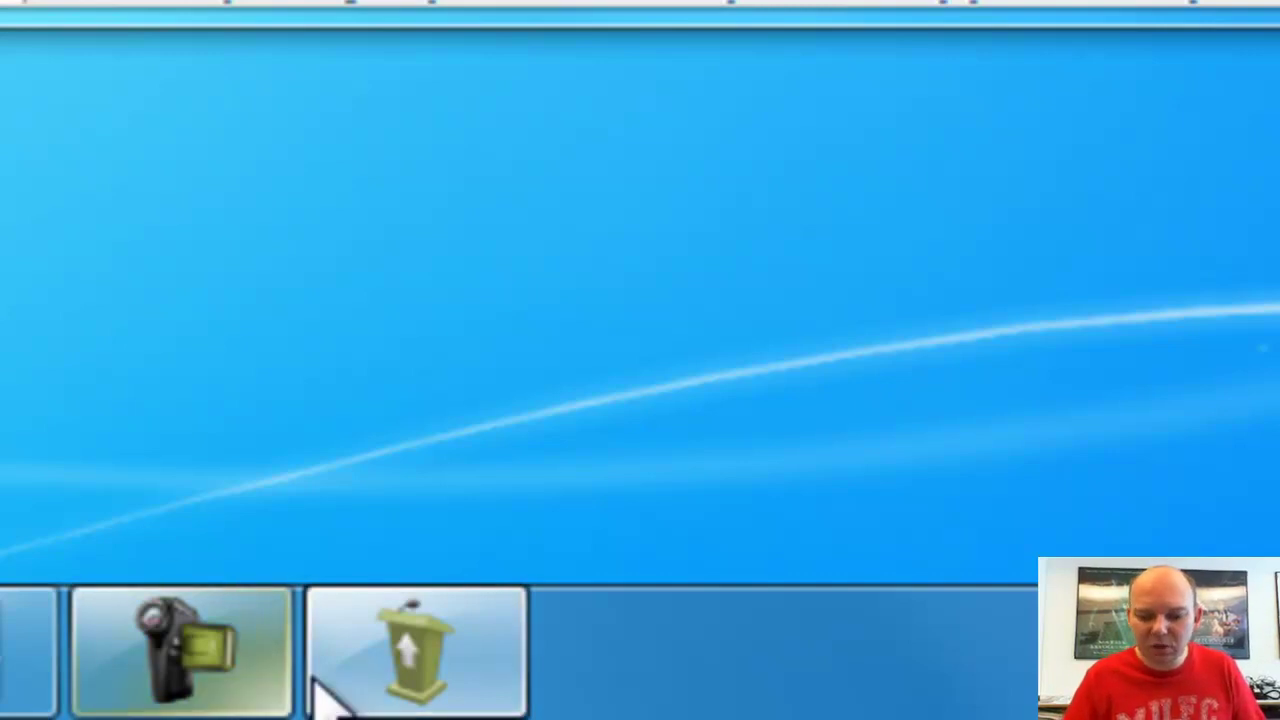
pyautogui.click(458, 695)
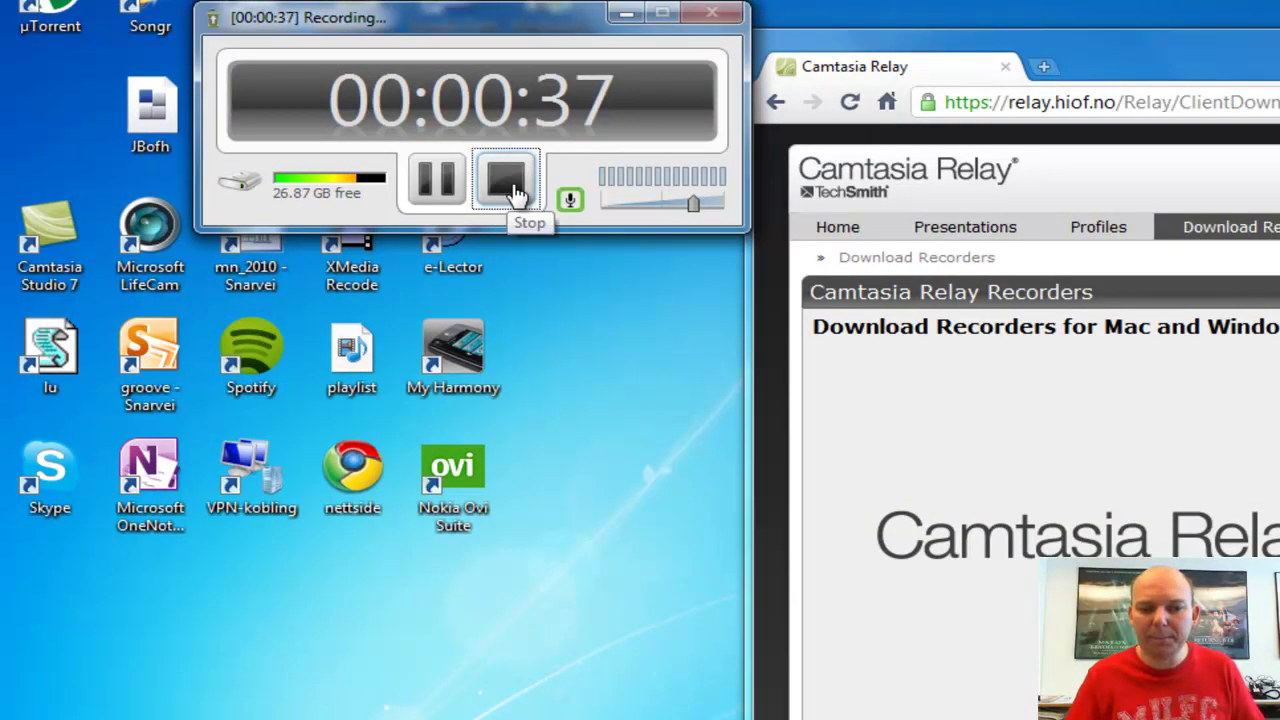
pyautogui.click(514, 188)
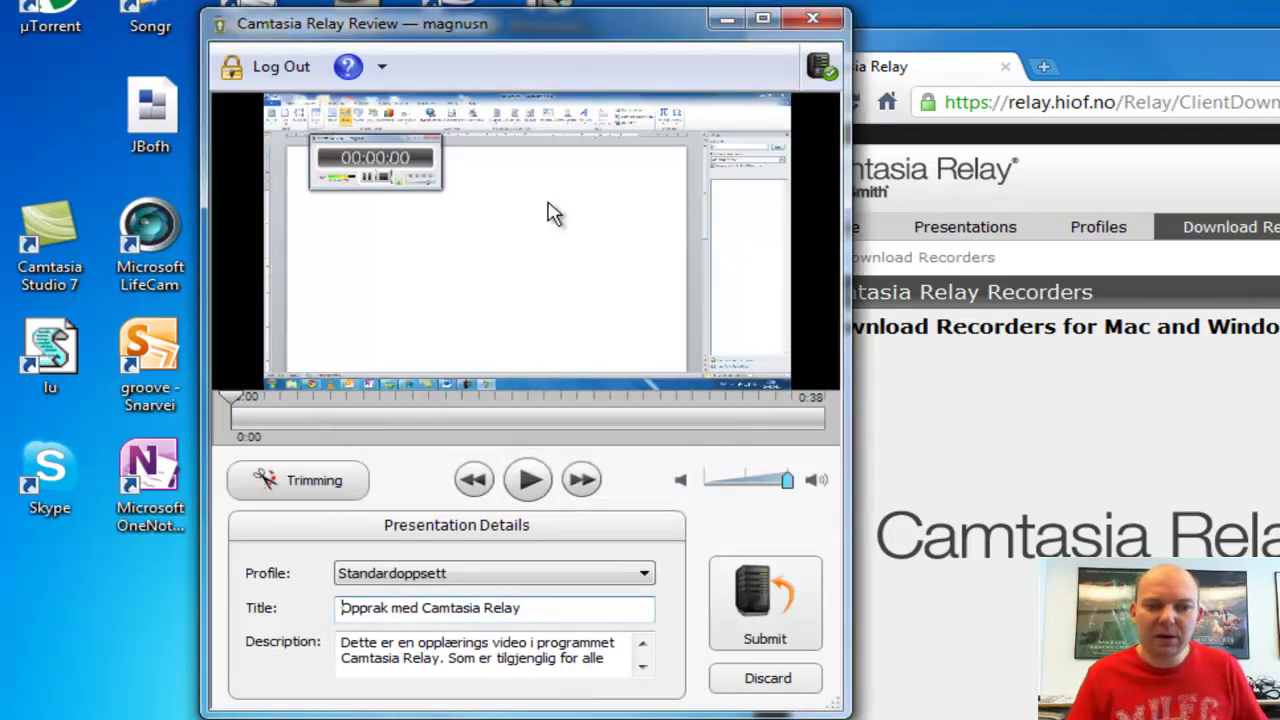
# Step: Turn on trimming for the finished recording and move the playhead to its end at 0:38
pyautogui.moveTo(555, 27); pyautogui.dragTo(612, 28)
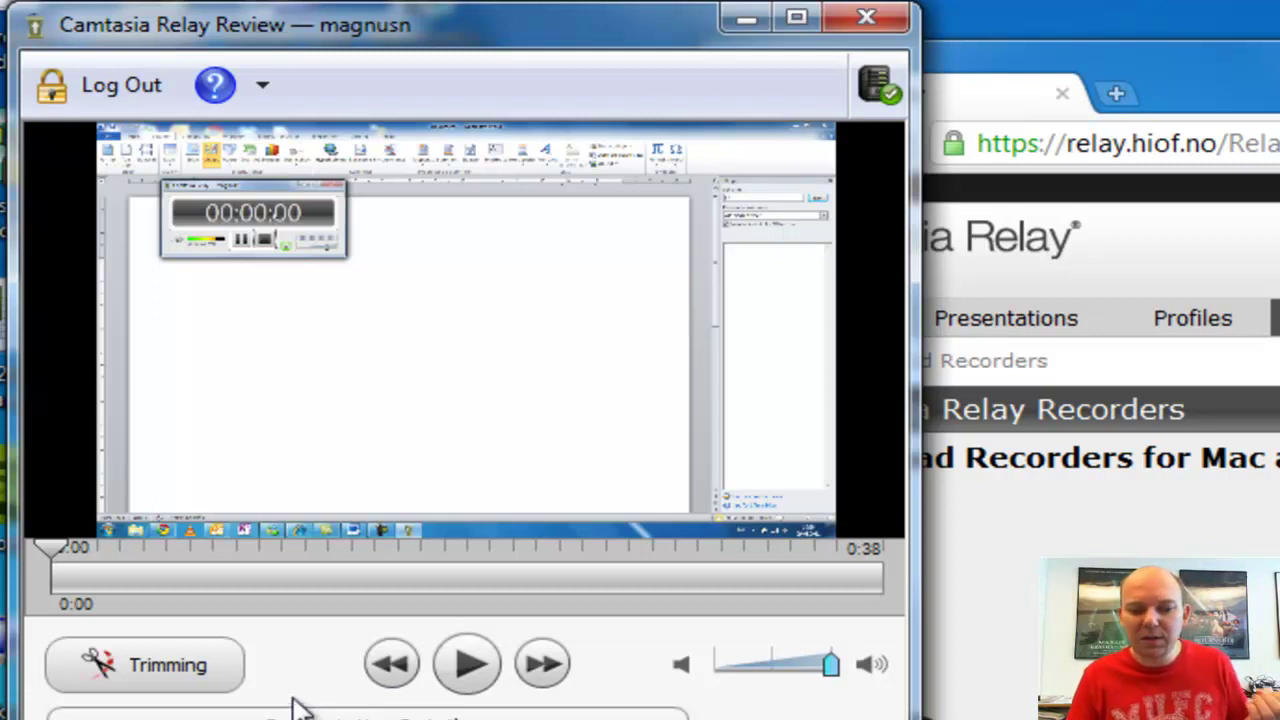
pyautogui.click(188, 680)
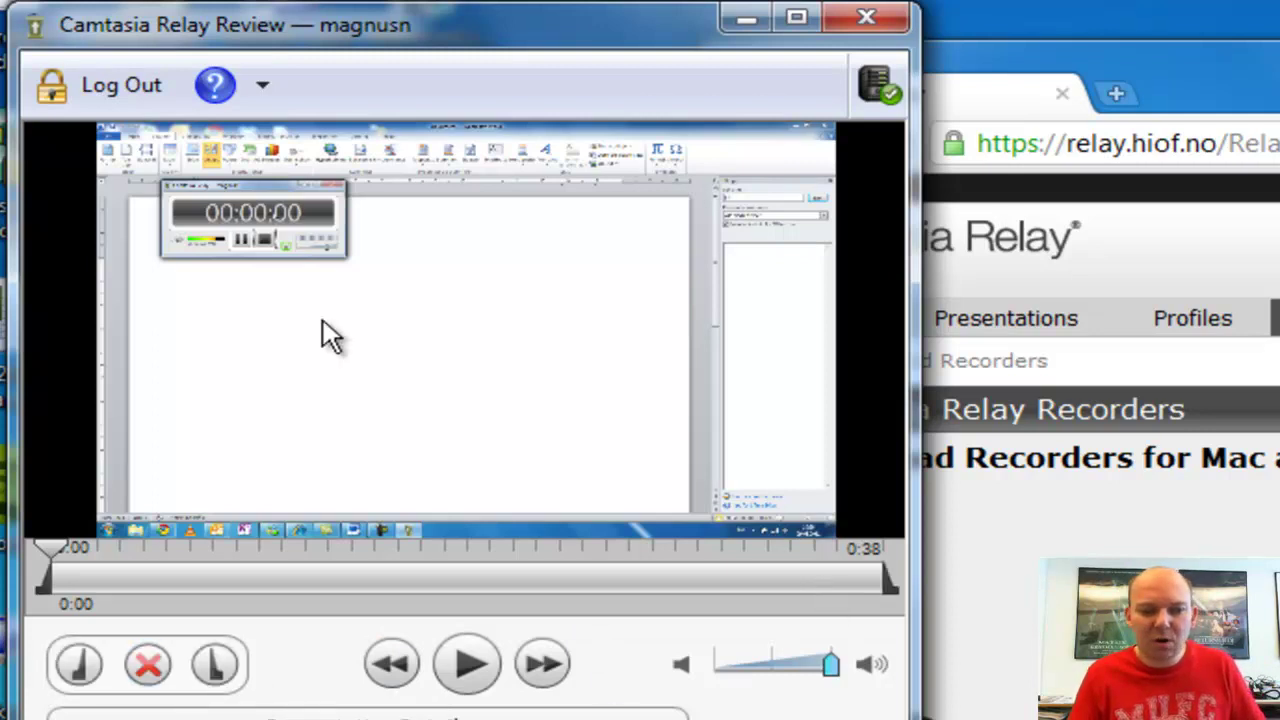
pyautogui.moveTo(886, 565)
pyautogui.mouseDown()
pyautogui.moveTo(872, 574)
pyautogui.moveTo(890, 584)
pyautogui.moveTo(860, 579)
pyautogui.moveTo(890, 586)
pyautogui.mouseUp()
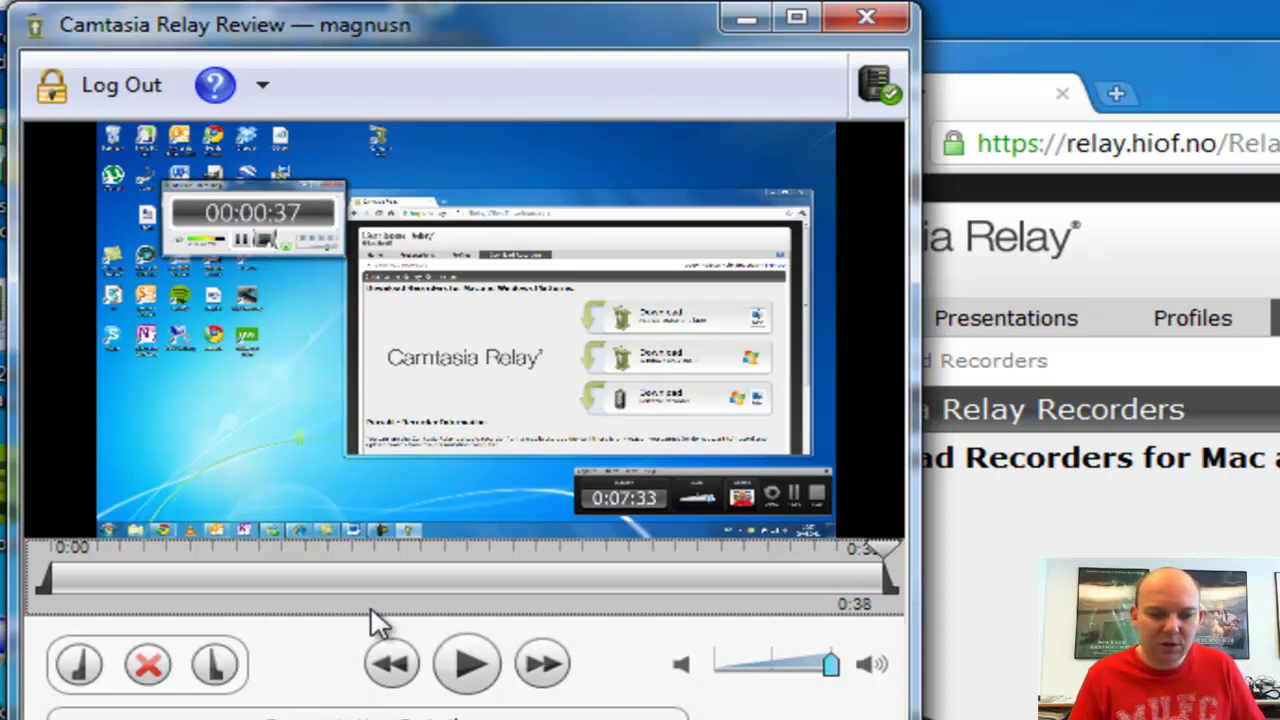